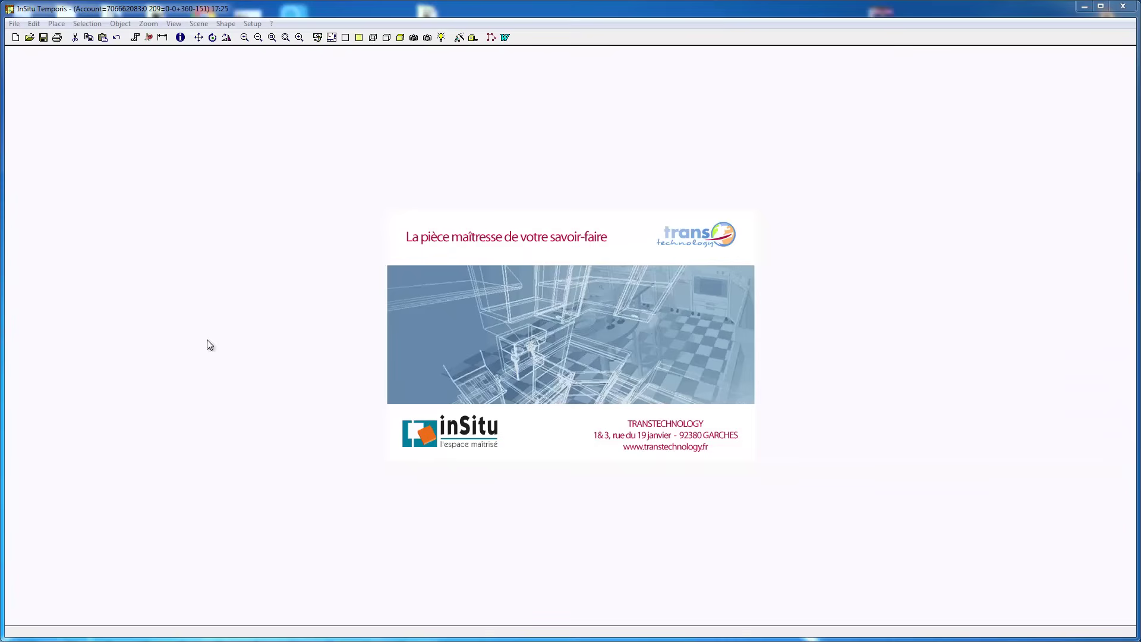
Open the saved scene EXEMPLE 1 from the list of scenes
left_click(15, 24)
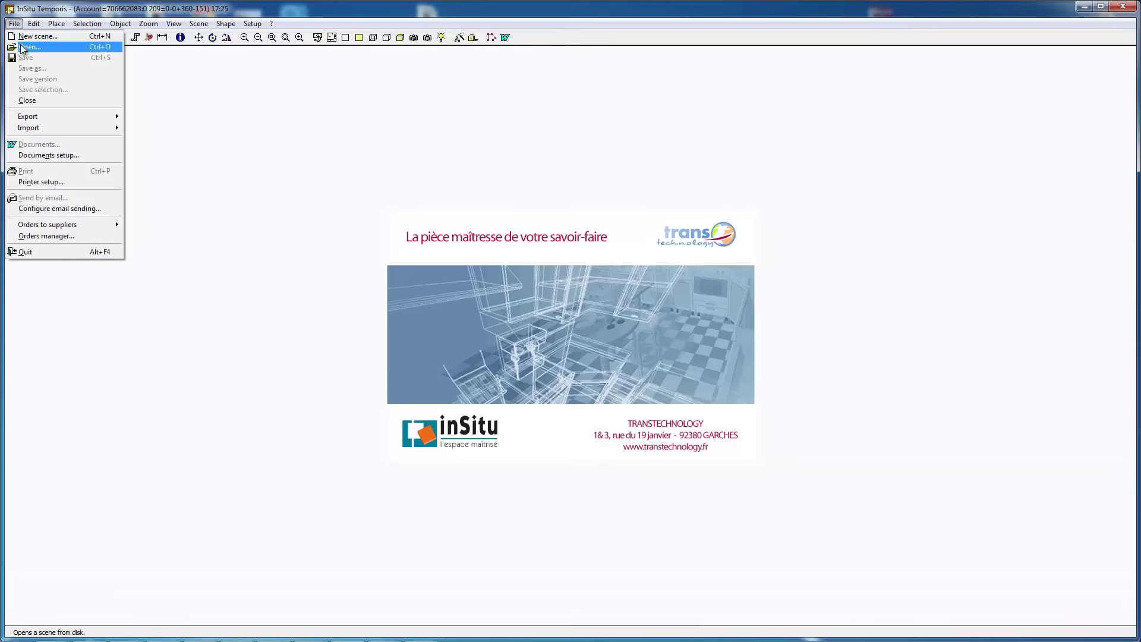
left_click(162, 73)
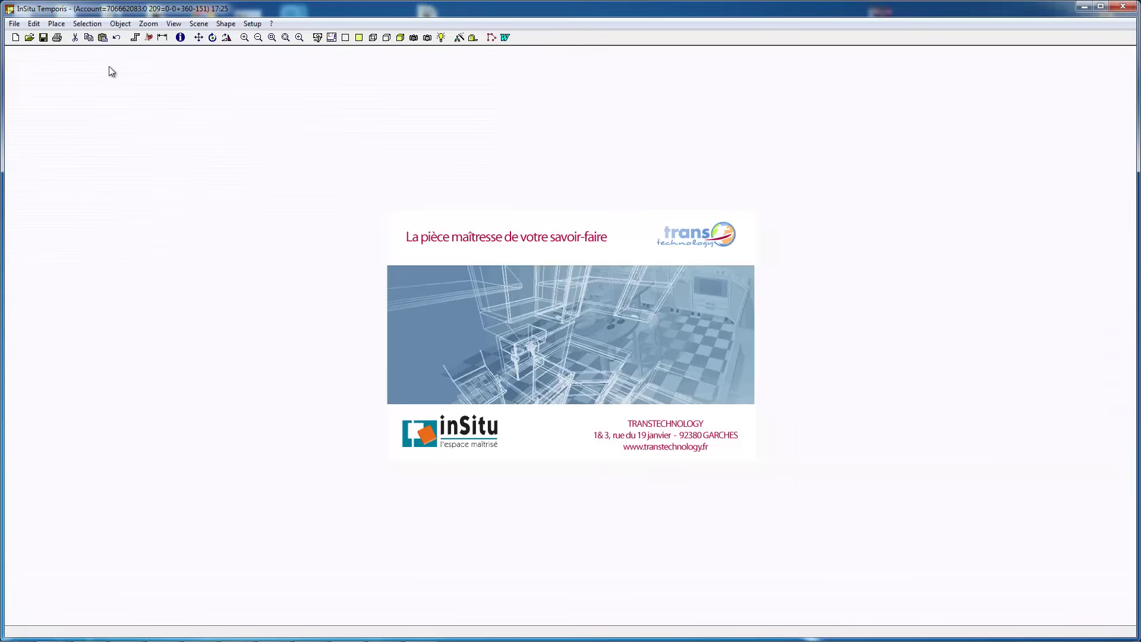
left_click(29, 37)
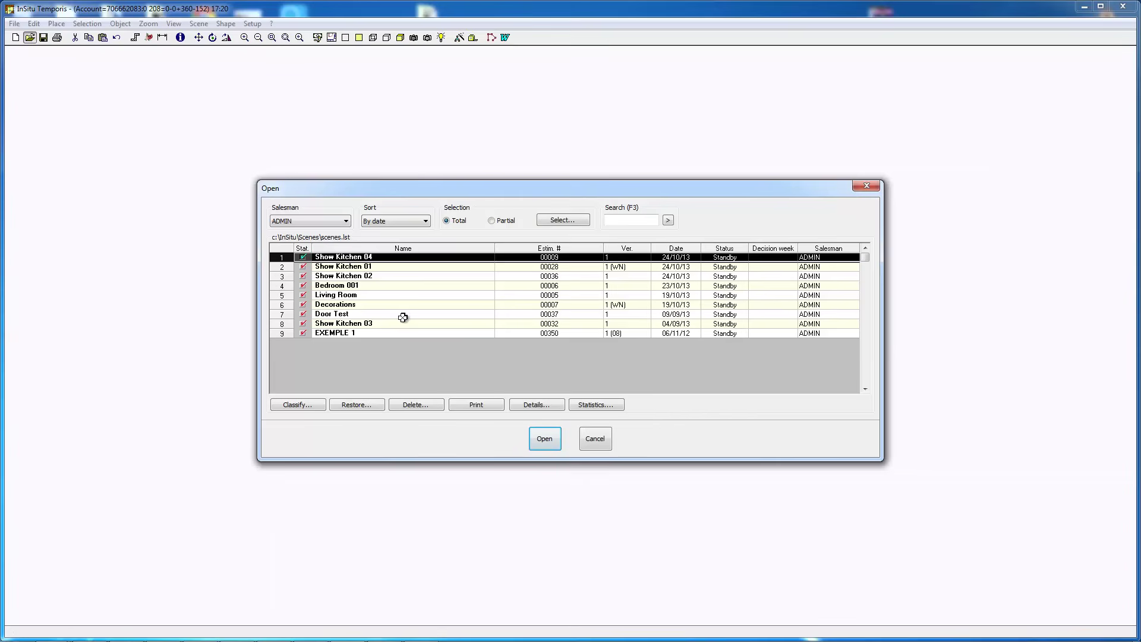
double_click(351, 333)
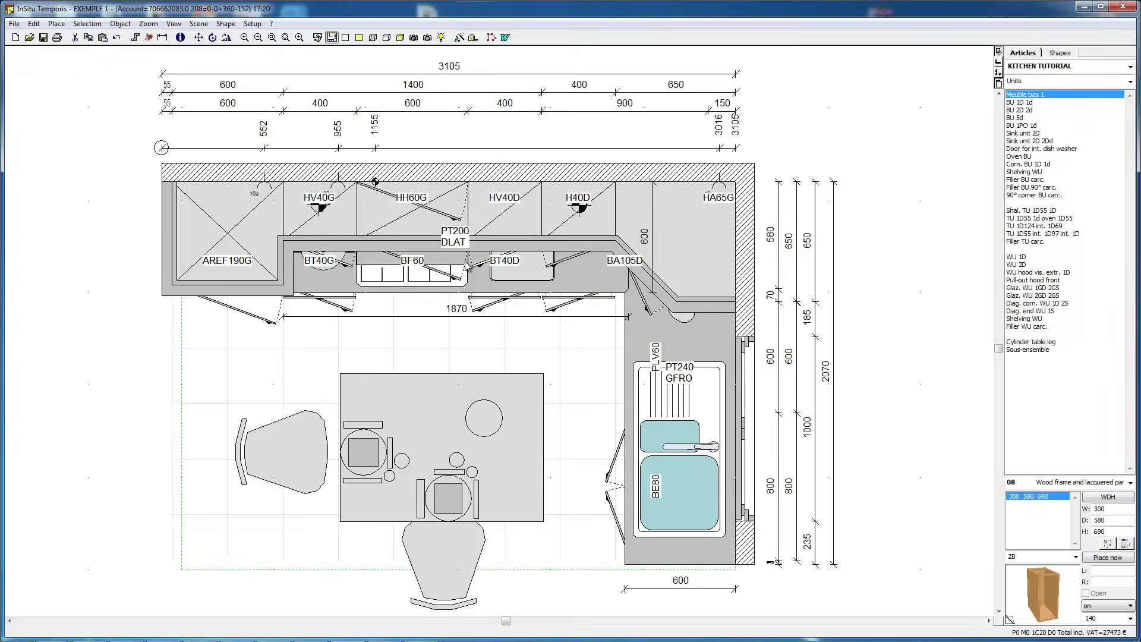
Show the kitchen in the coloured 3D view and examine the layout from several viewing angles and heights
left_click(400, 38)
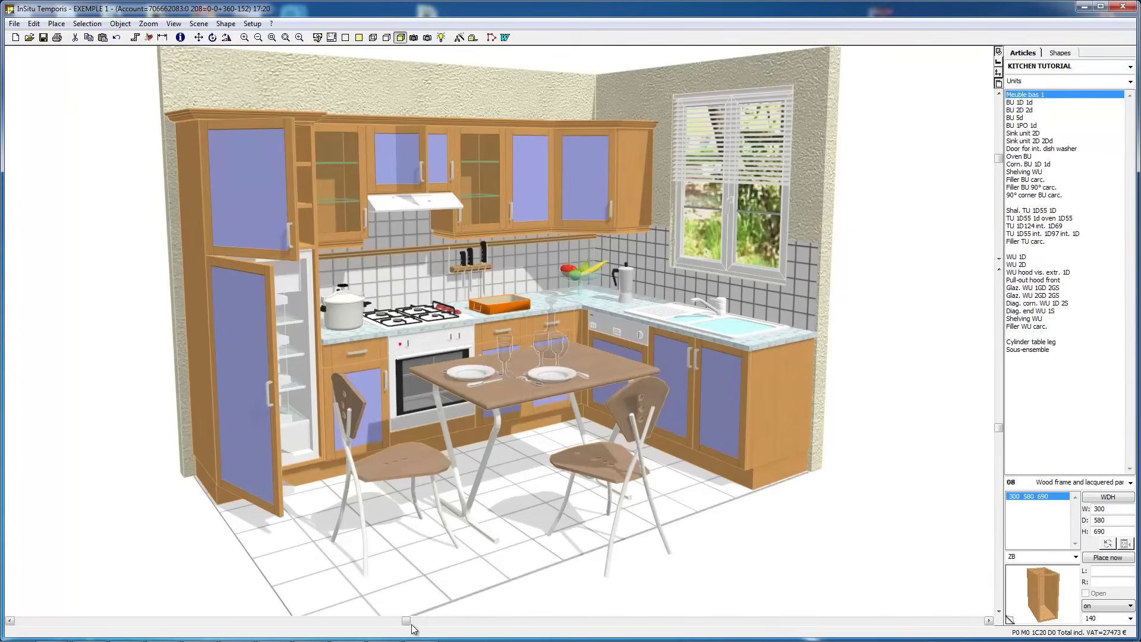
mouse_move(405, 621)
left_mouse_down()
mouse_move(520, 621)
mouse_move(330, 621)
mouse_move(422, 621)
left_mouse_up()
mouse_move(997, 433)
left_mouse_down()
mouse_move(992, 382)
mouse_move(976, 451)
mouse_move(998, 421)
left_mouse_up()
left_click_drag(998, 156, 999, 180)
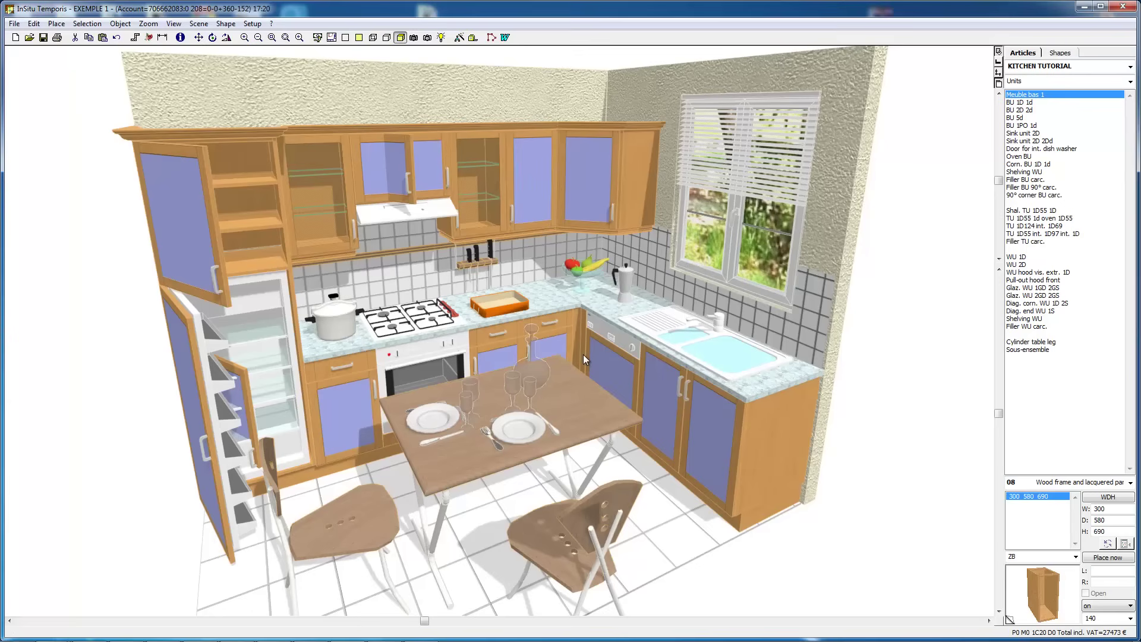
left_click_drag(577, 283, 606, 299)
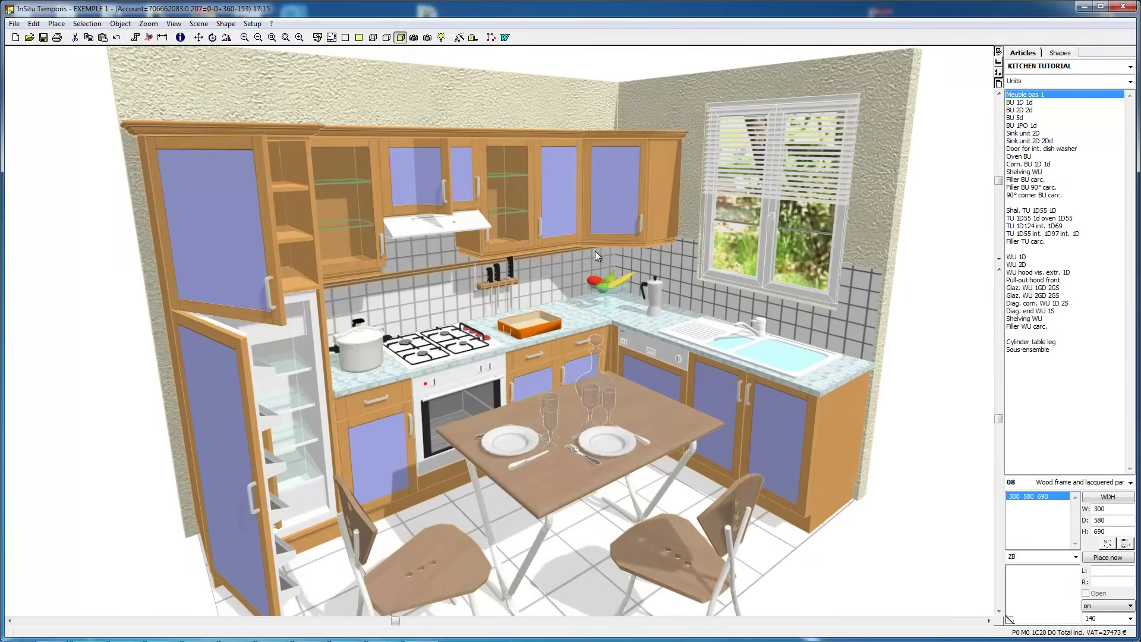
Examine the worktop corner with the knife rack and fruit bowl close up, then the whole kitchen
scroll(594, 251, "down", 5)
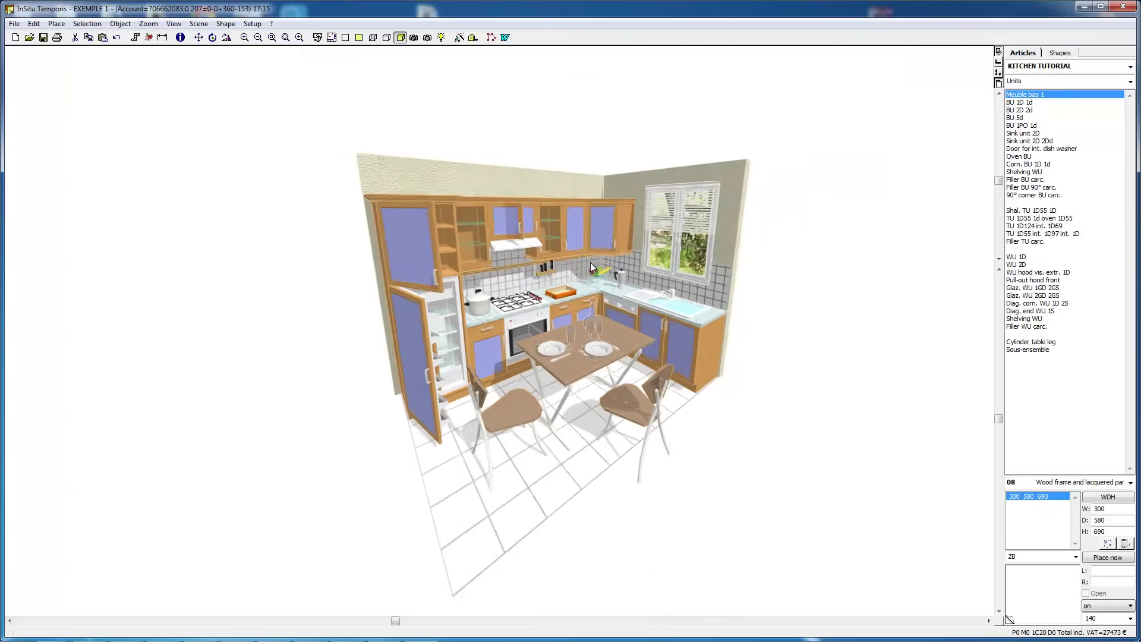
scroll(590, 262, "up", 10)
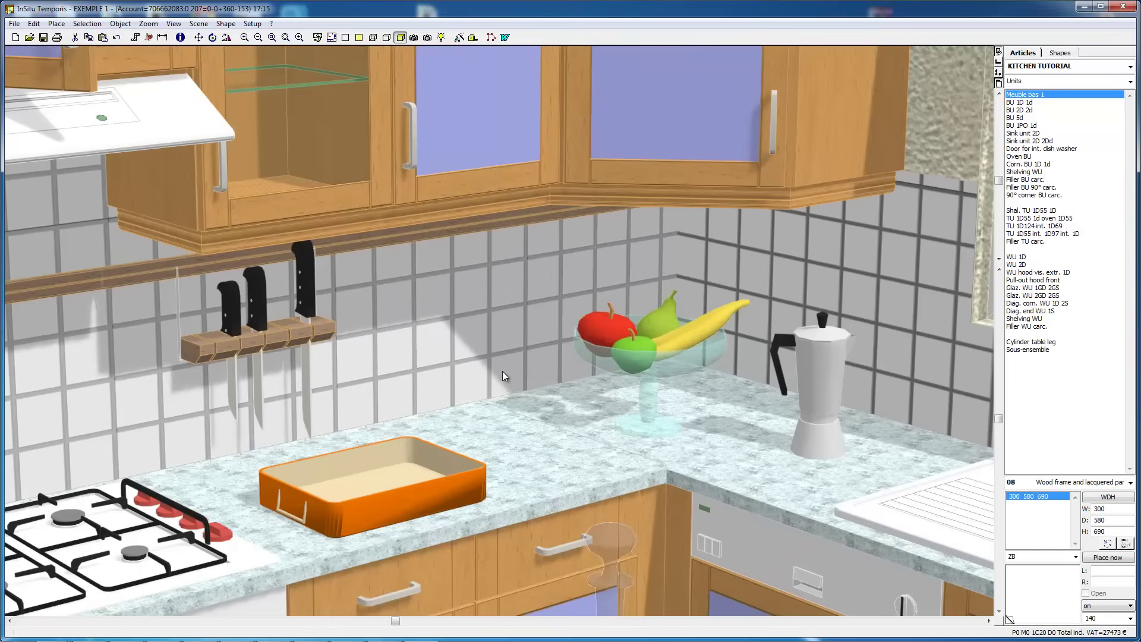
left_click_drag(480, 372, 469, 414)
scroll(636, 326, "down", 3)
scroll(602, 369, "down", 5)
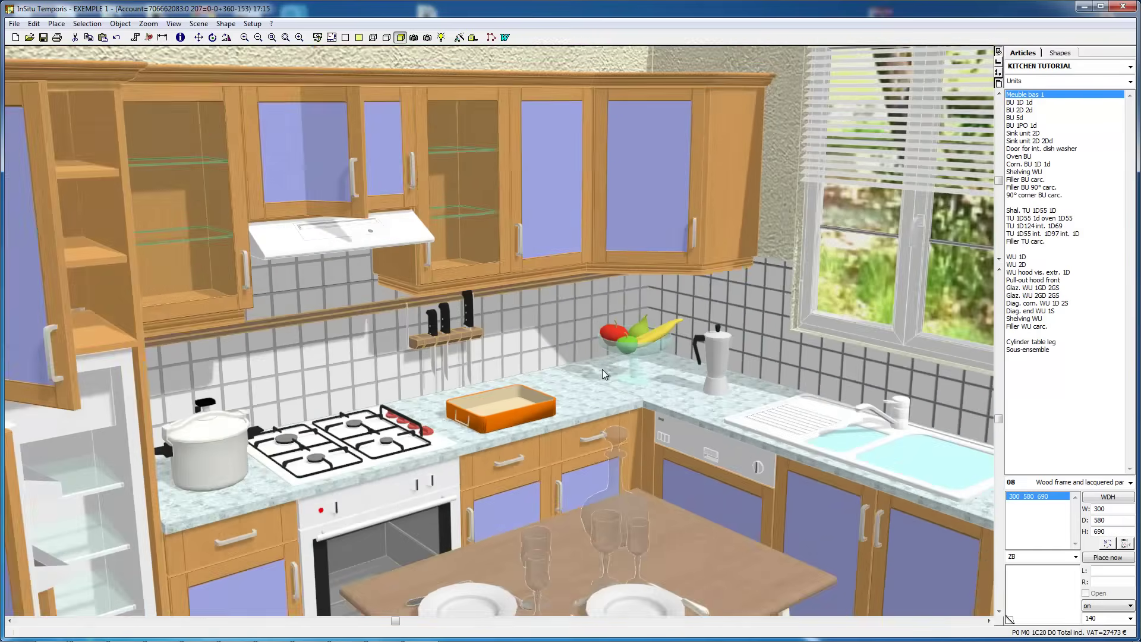
scroll(612, 359, "down", 6)
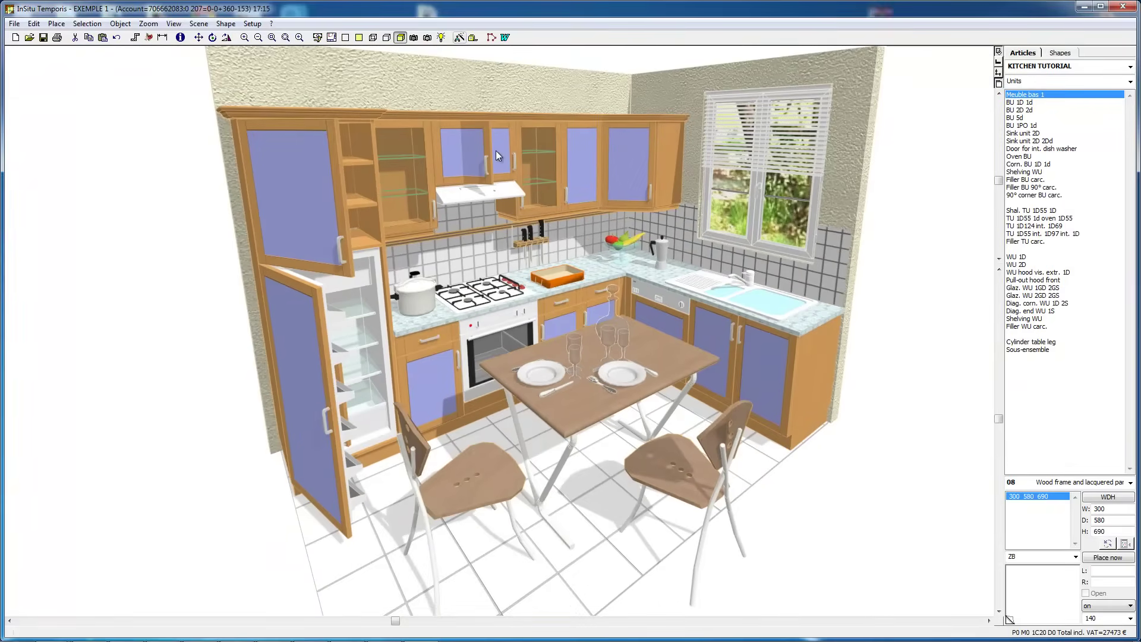
In the generic finishes, preview front models 01 Melamined white, 02 green wood edges, 03 brick wood edges and 04 Postformed white
left_click(460, 38)
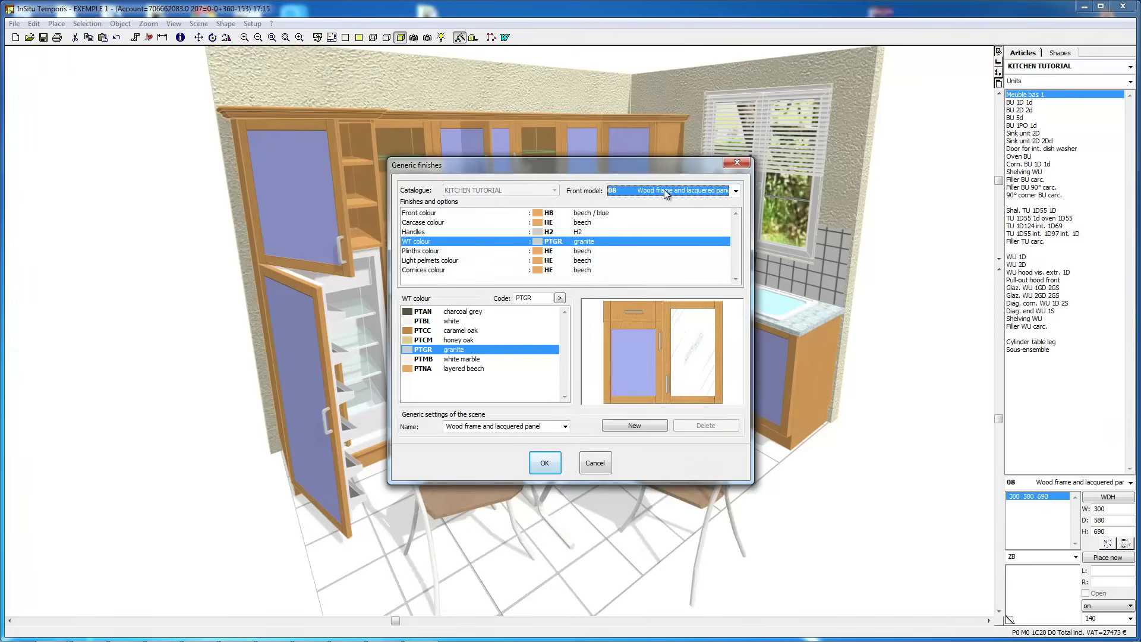
left_click(665, 189)
left_click(696, 218)
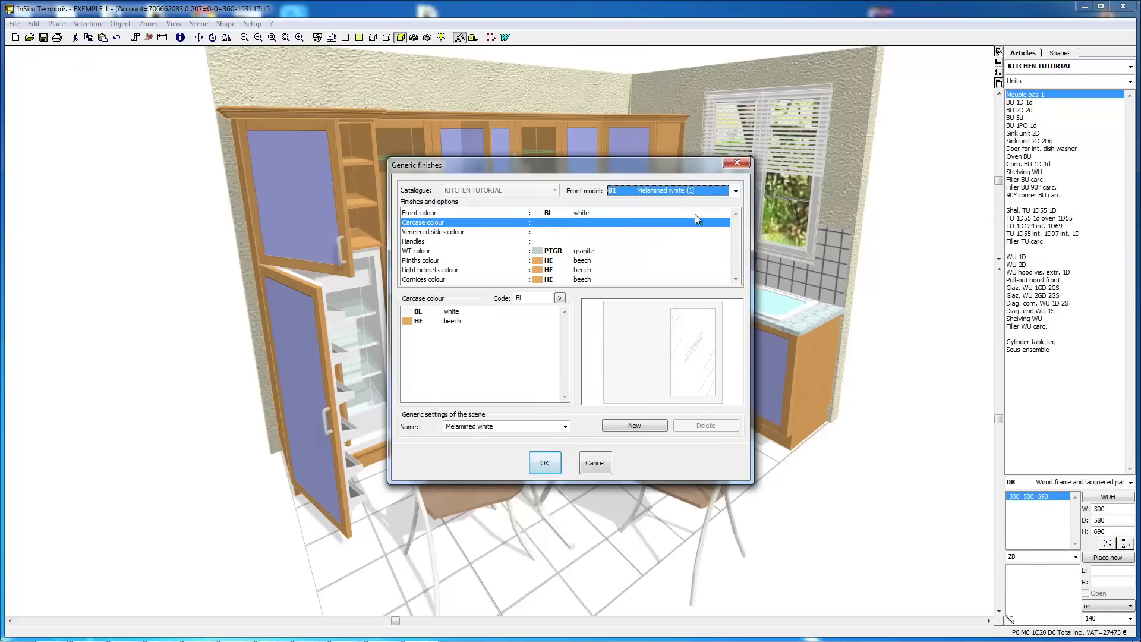
left_click(666, 191)
left_click(664, 209)
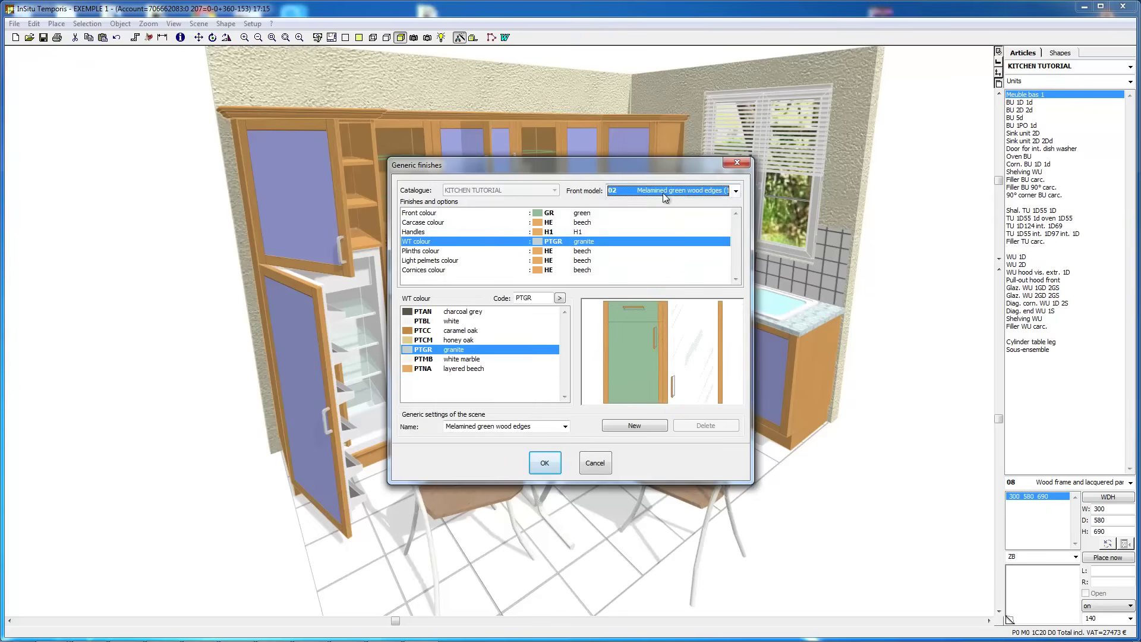
left_click(664, 192)
left_click(662, 218)
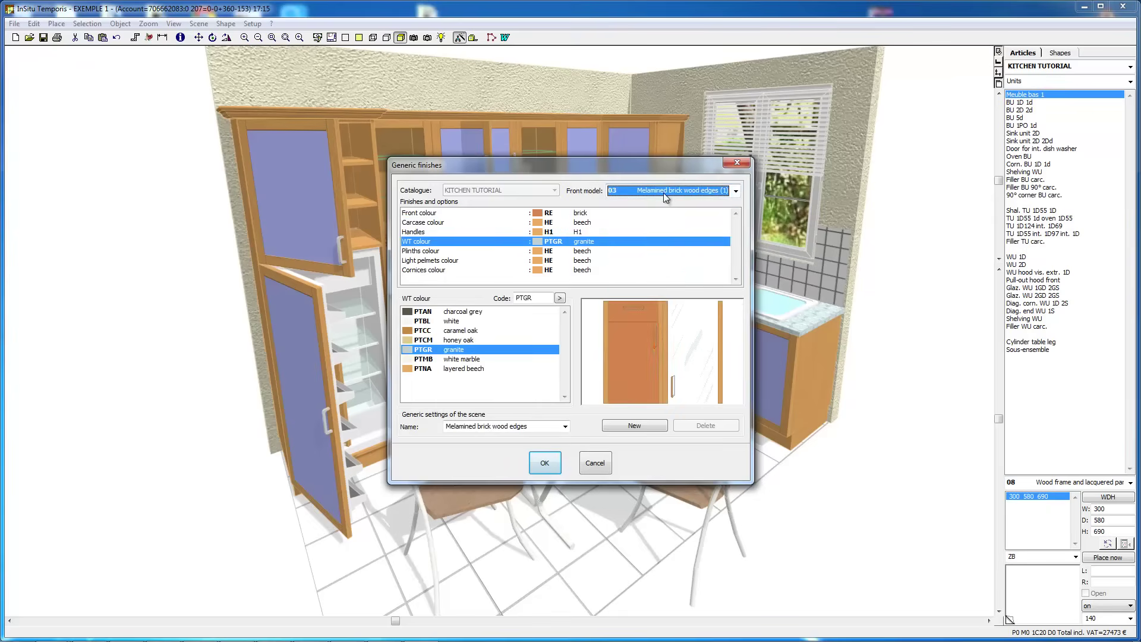
left_click(663, 192)
left_click(661, 240)
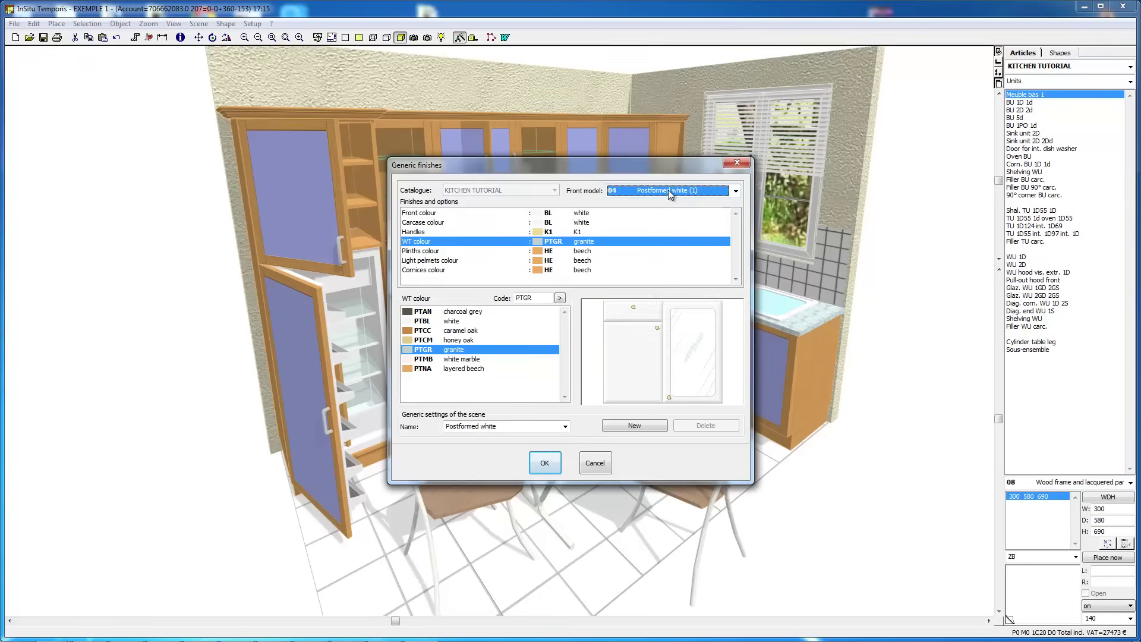
Preview the front models 06 White lacquer frame and 07 White lacquer arch-style frame, and choose 04 Postformed white
left_click(668, 191)
left_click(664, 260)
left_click(665, 191)
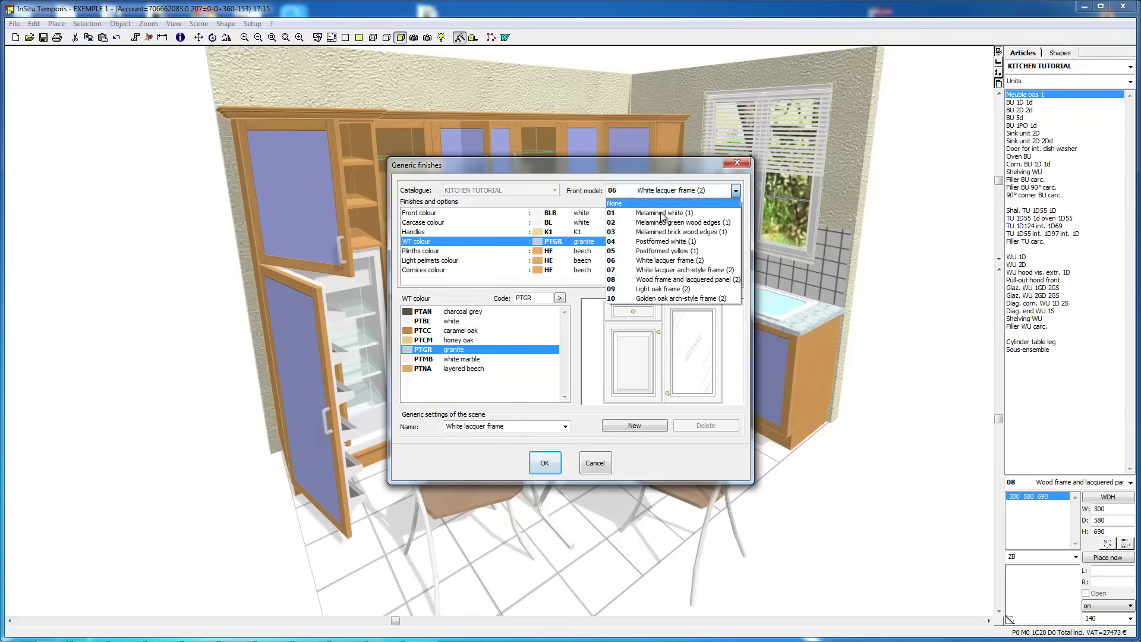
left_click(665, 270)
left_click(664, 190)
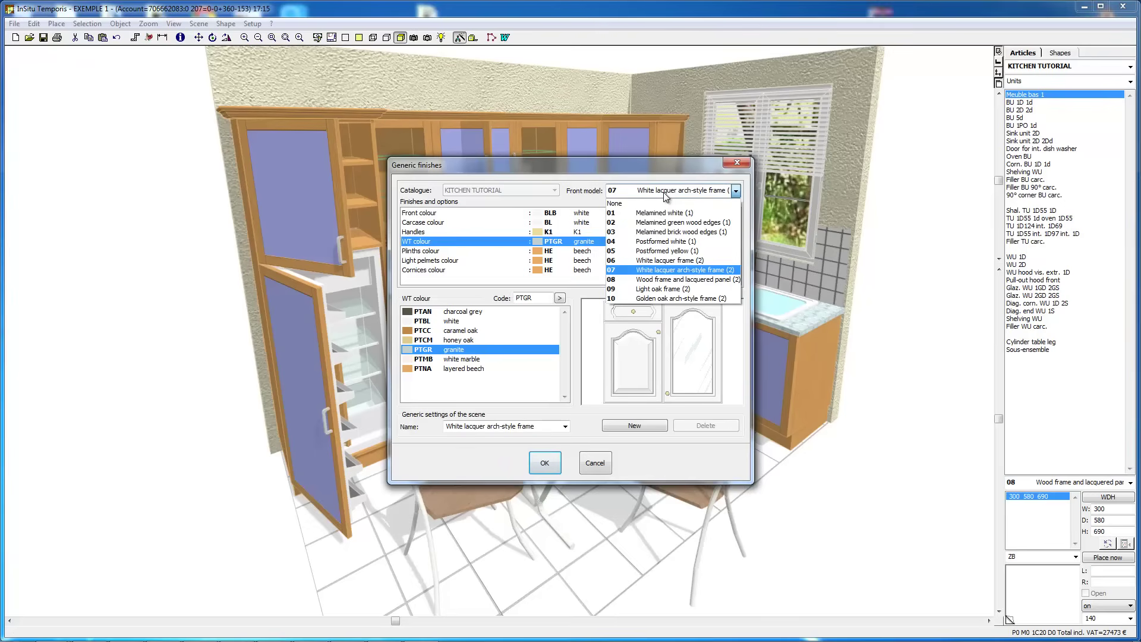
left_click(662, 242)
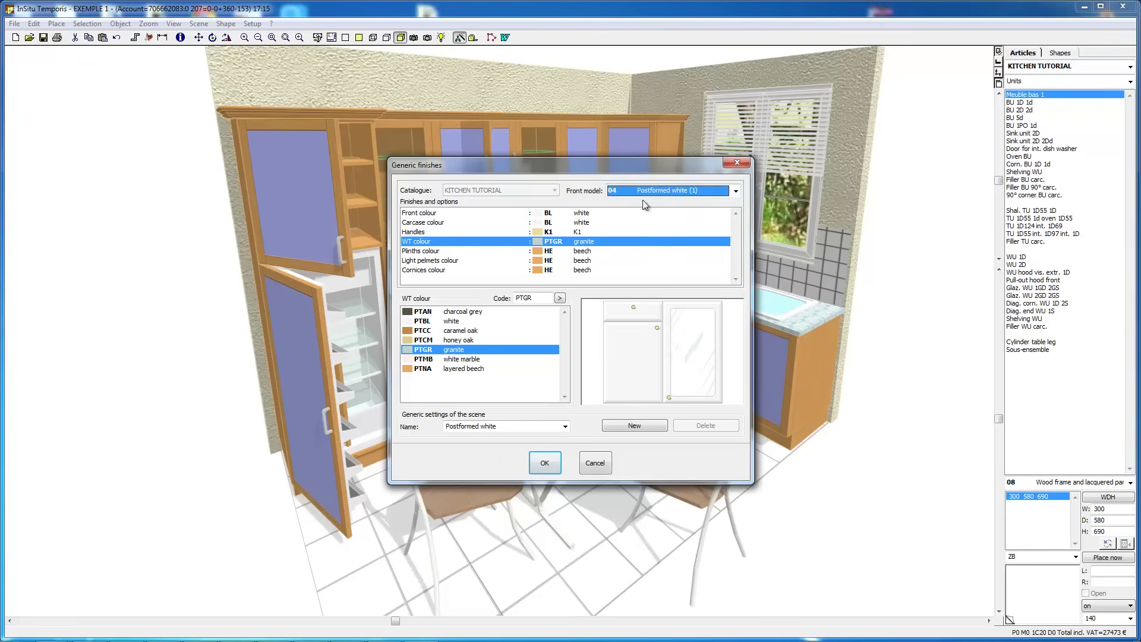
Review the front, carcase and handle options and set the WT colour to PTAN charcoal grey
left_click(503, 216)
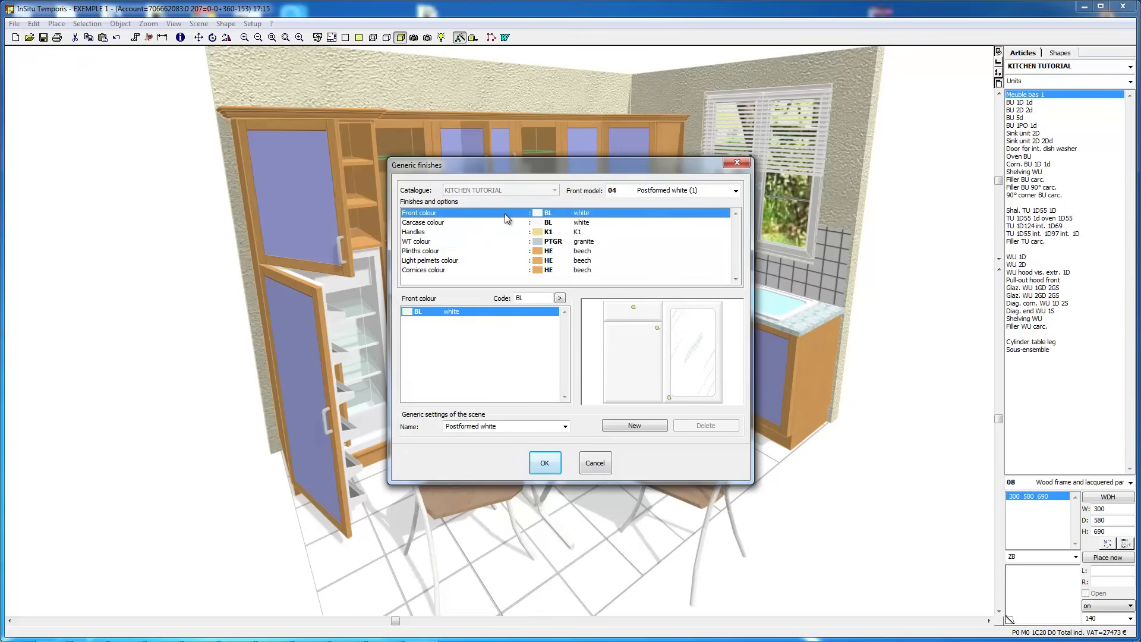
left_click(432, 224)
left_click(461, 231)
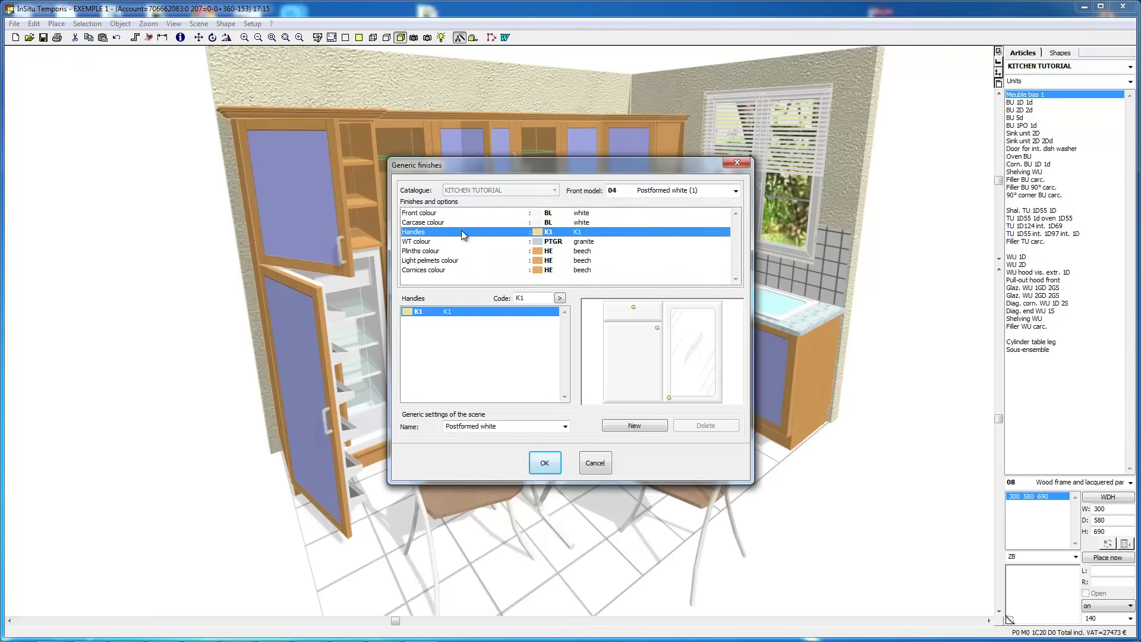
left_click(464, 241)
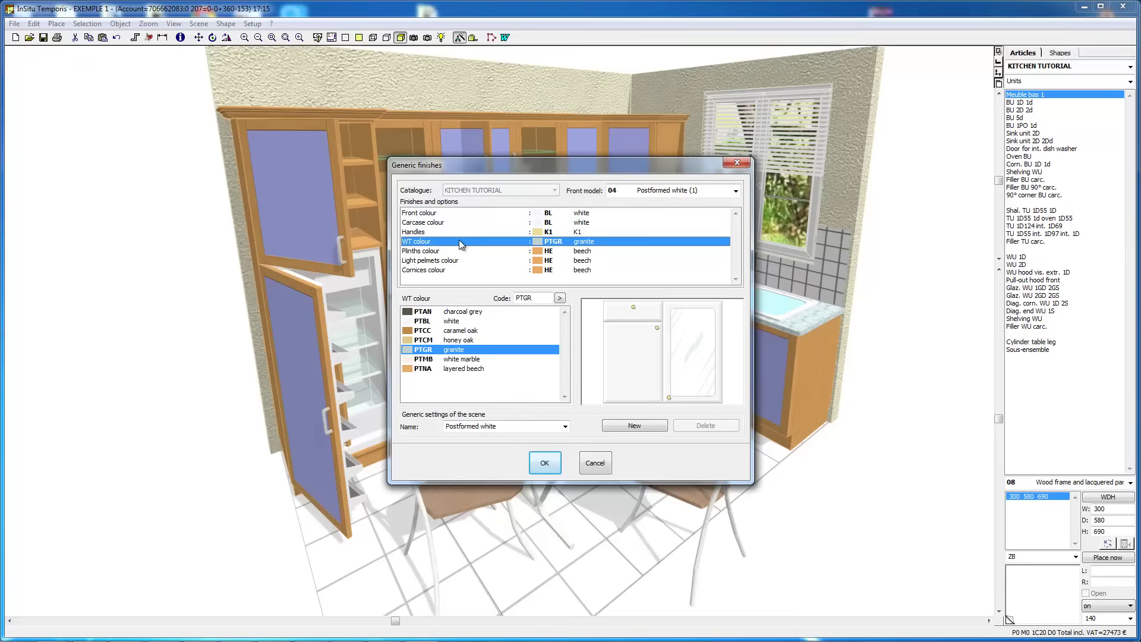
double_click(464, 312)
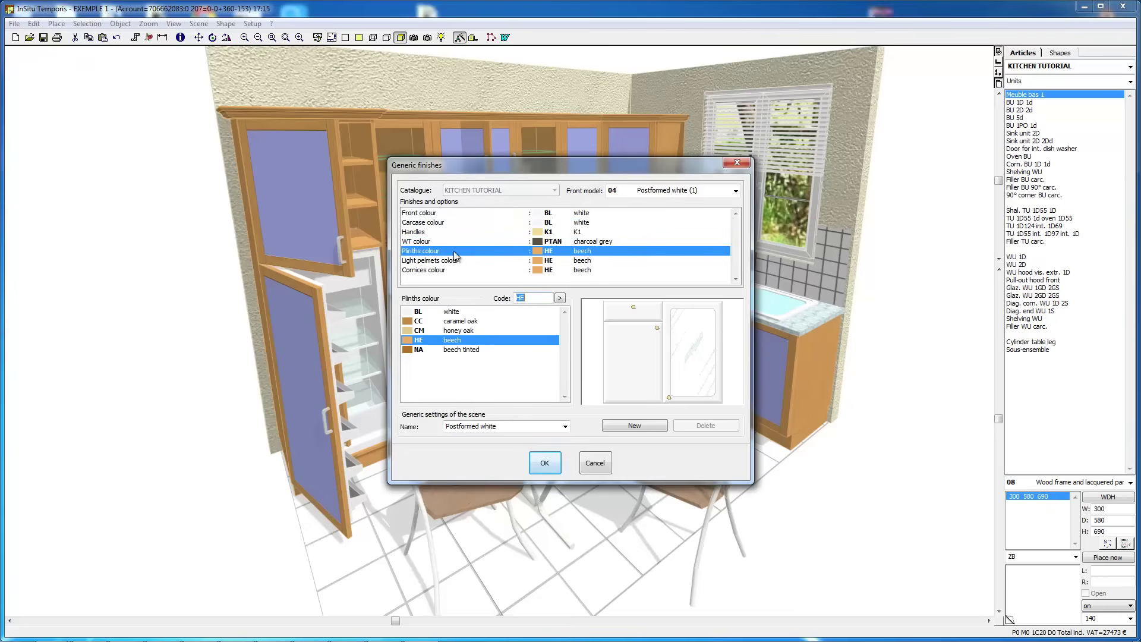
Set the plinths, light pelmets and cornices colours to CM honey oak and apply the finishes to the kitchen
double_click(463, 331)
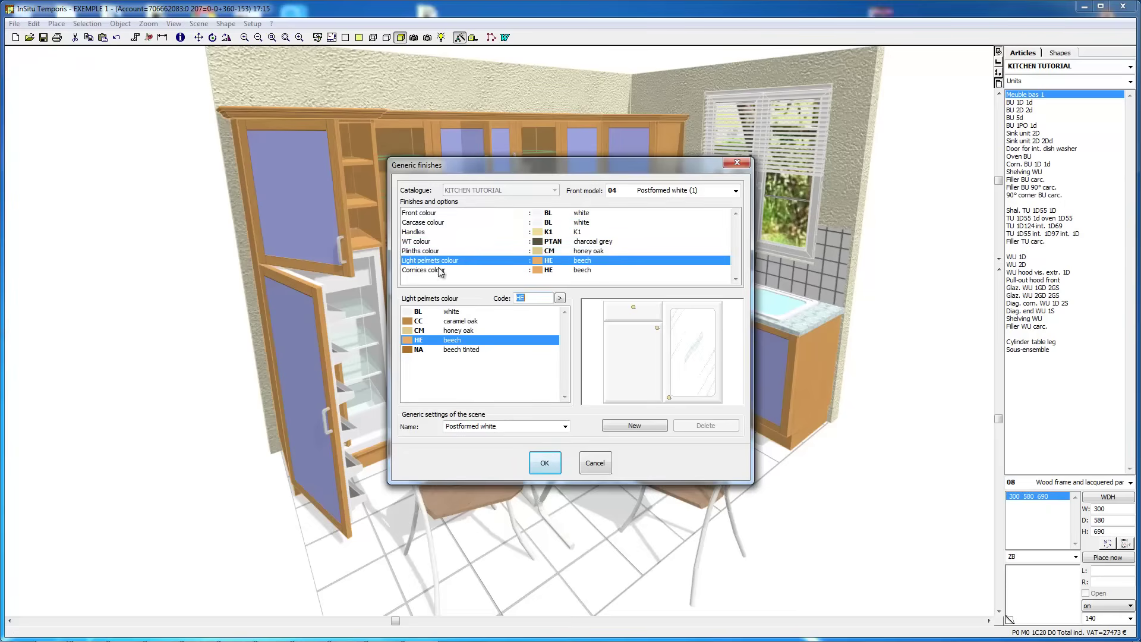
double_click(460, 331)
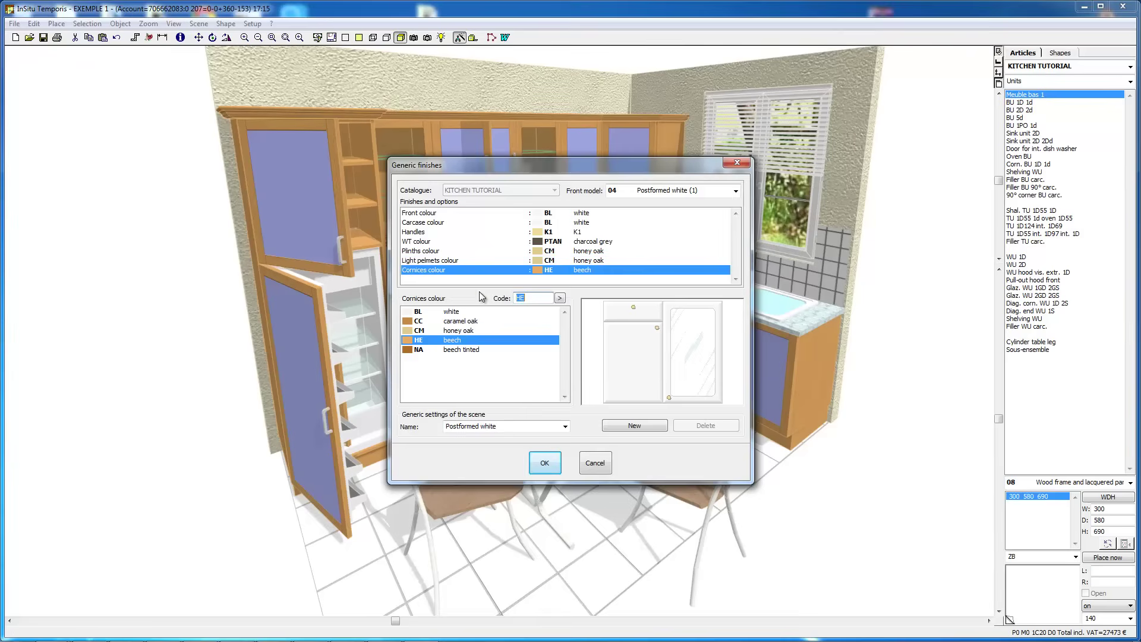
double_click(461, 331)
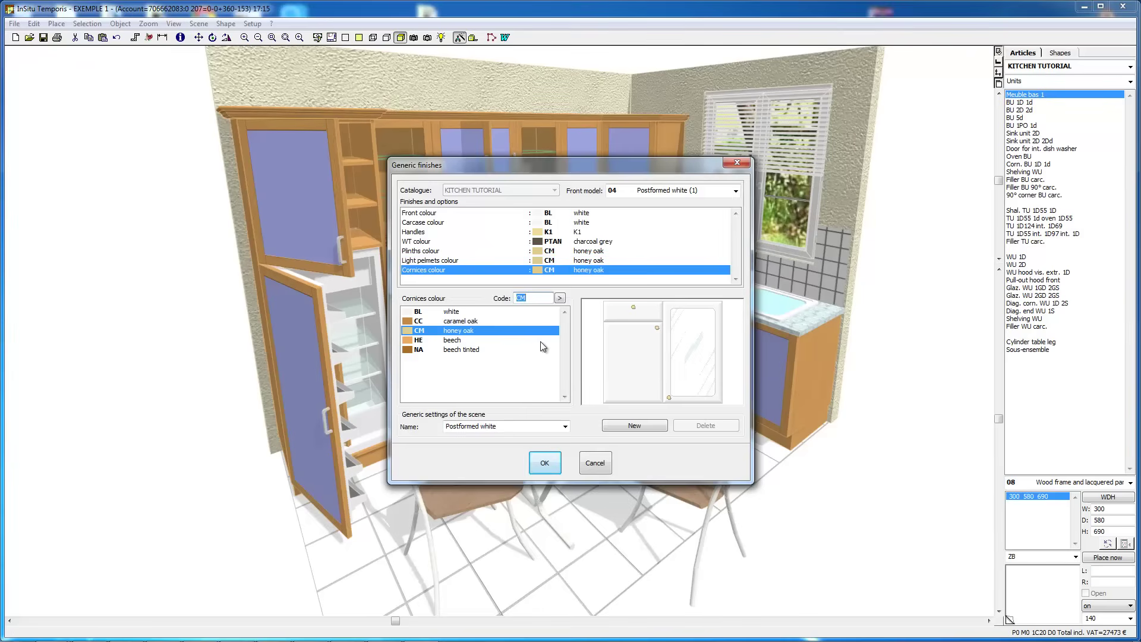
left_click(544, 464)
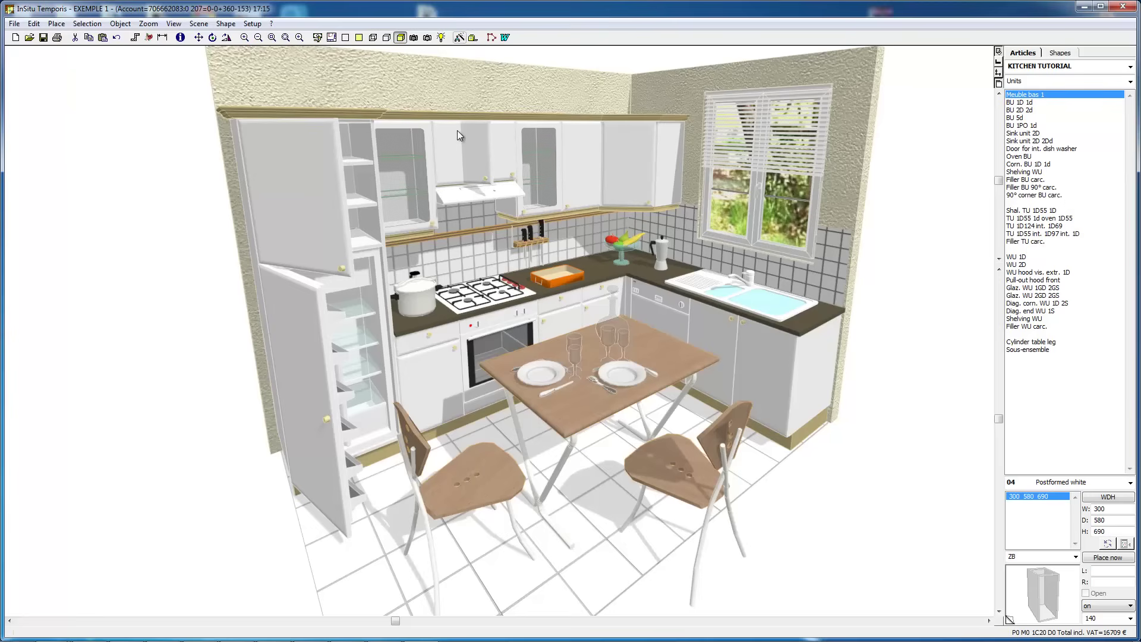
Undo the generic finishes change and return the kitchen to the dimensioned plan view
left_click(116, 40)
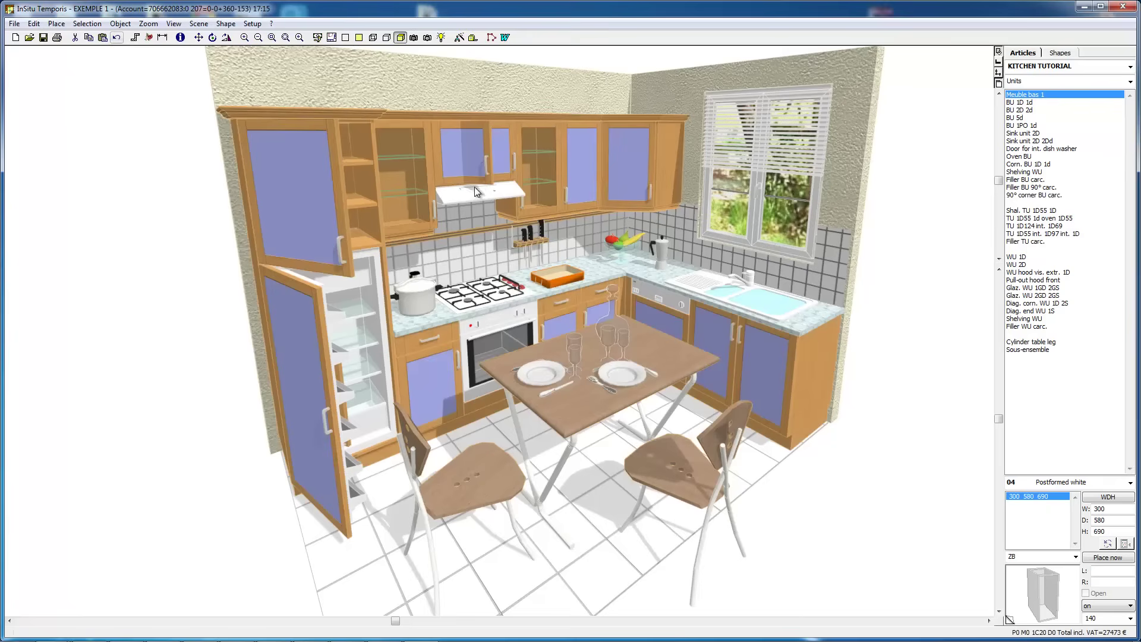
left_click(331, 38)
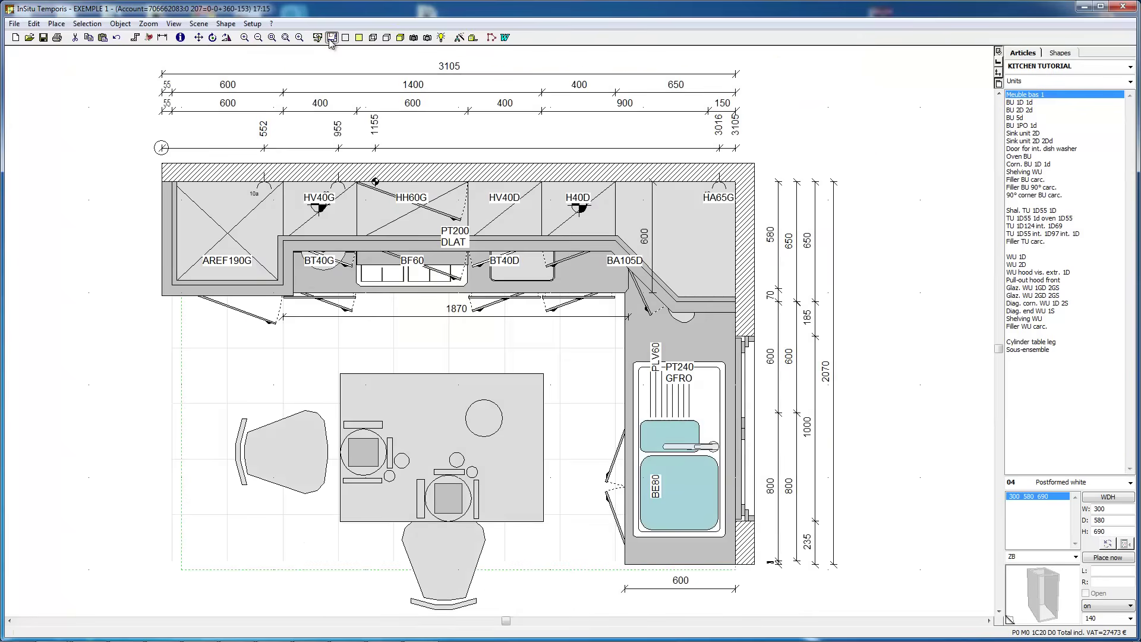